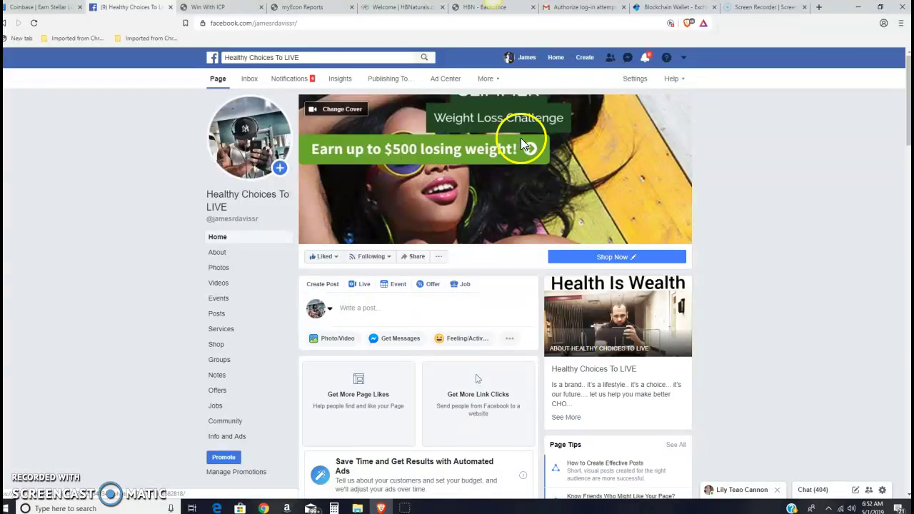
Select all friends in the page's friend invitation list and send them invites to like Healthy Choices To LIVE.
scroll(519, 178, down, 5)
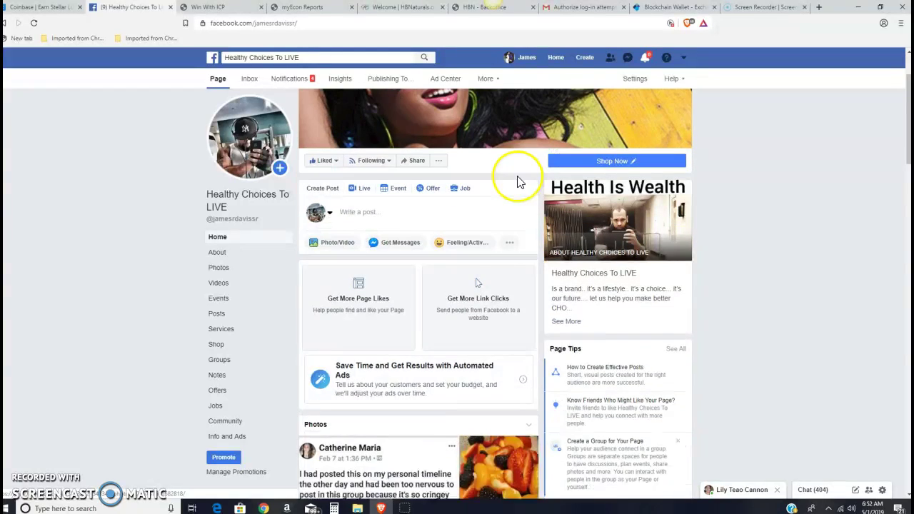
scroll(521, 189, down, 2)
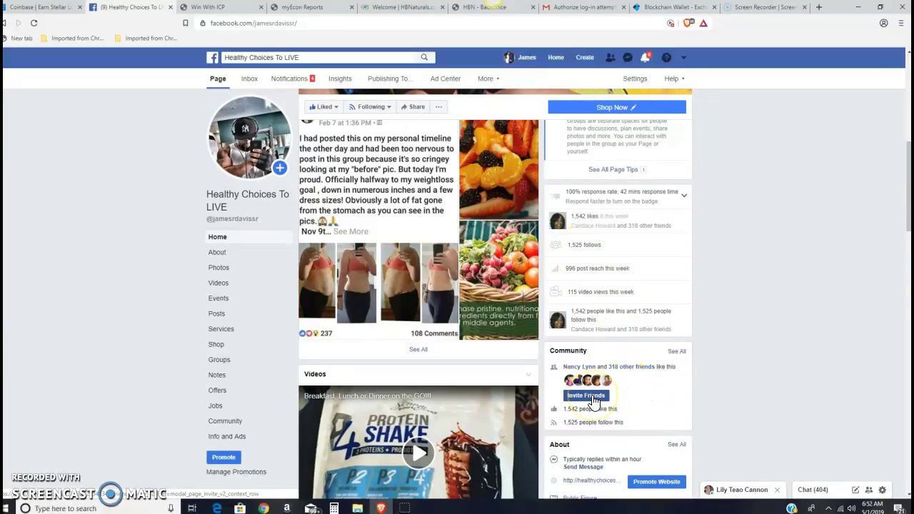
click(594, 398)
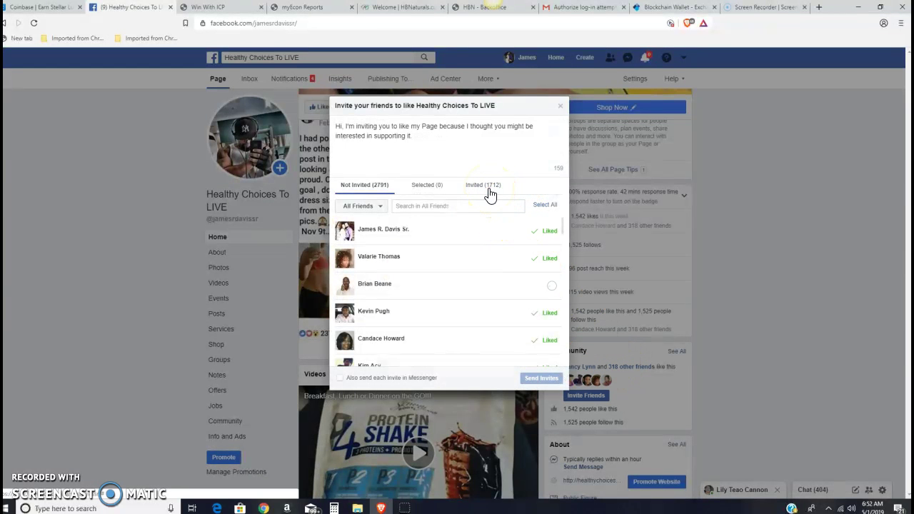
click(545, 207)
click(544, 207)
scroll(554, 240, down, 5)
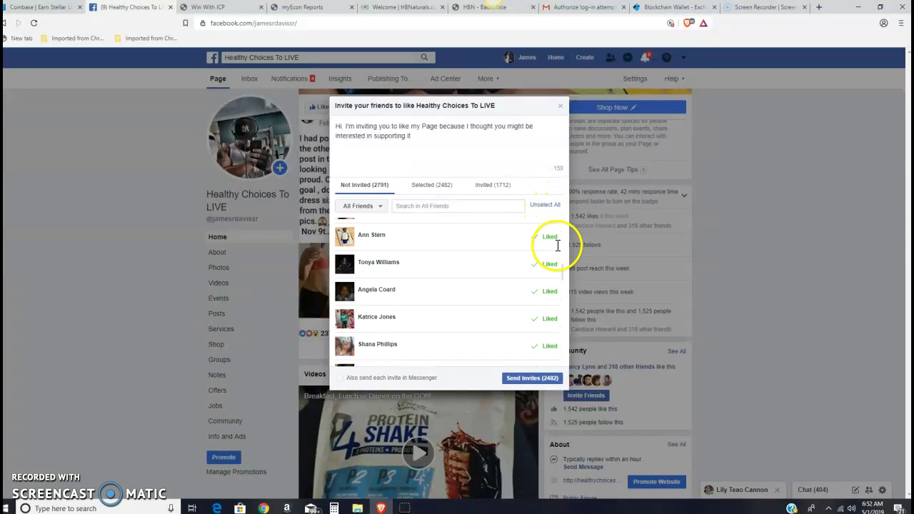
scroll(558, 250, down, 10)
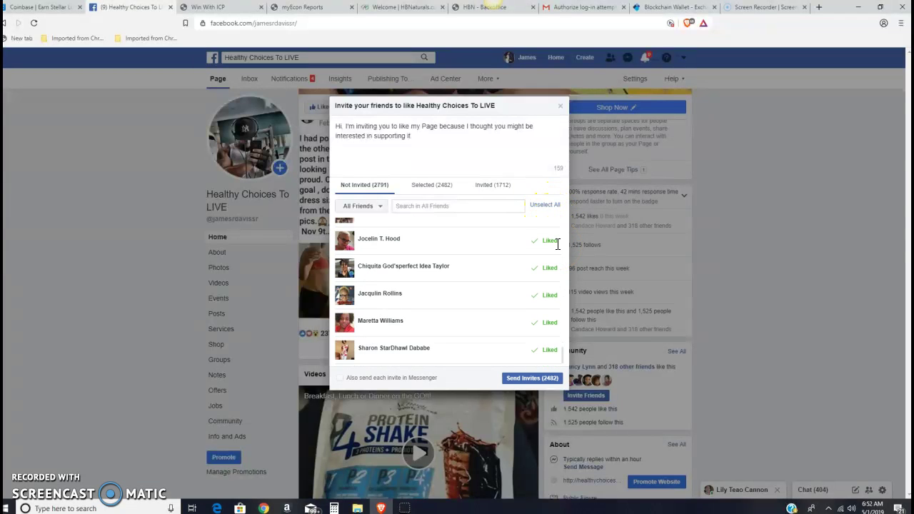
scroll(507, 214, down, 5)
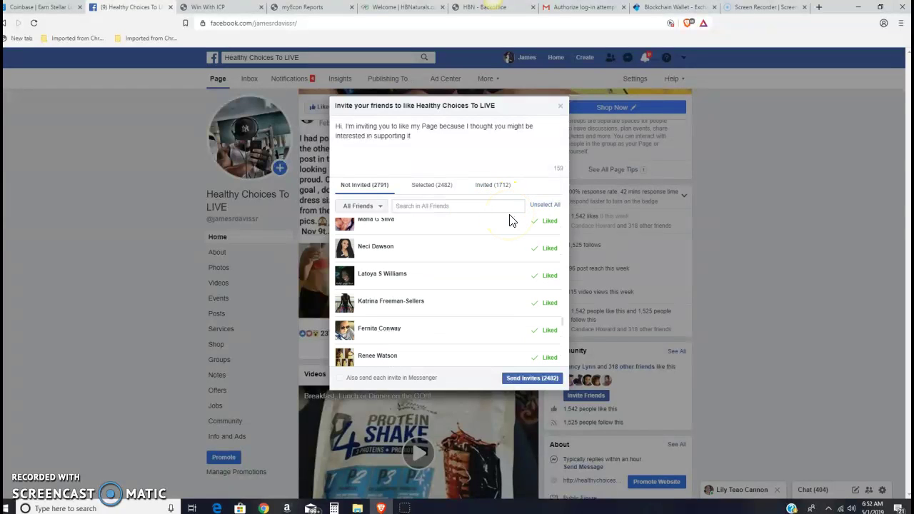
click(532, 382)
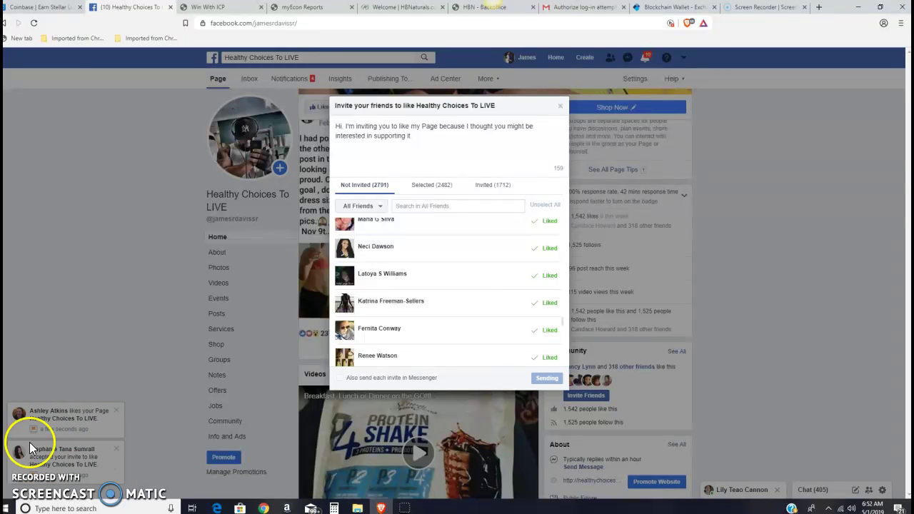
click(90, 450)
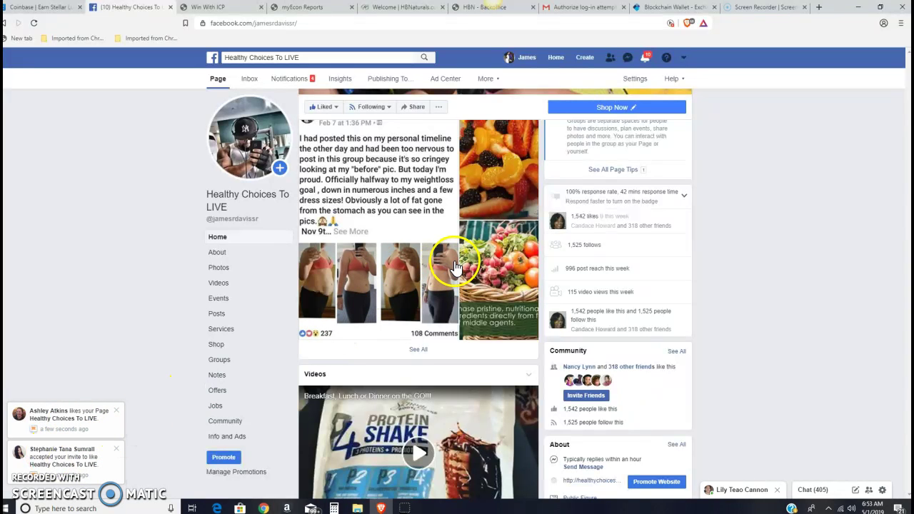
Start boosting the page's weight-loss results post with the #WhozNEXT tag and accept the advertising non-discrimination policy.
scroll(456, 266, down, 10)
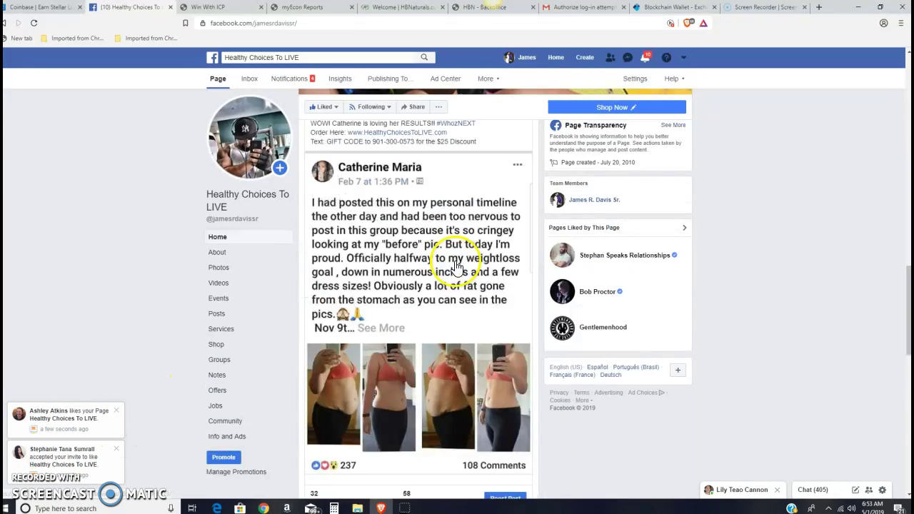
scroll(455, 266, down, 4)
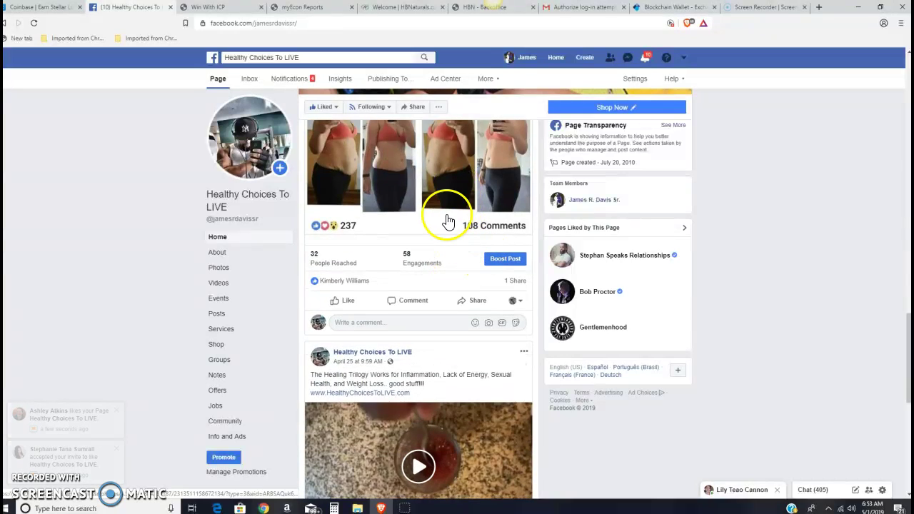
scroll(448, 222, up, 5)
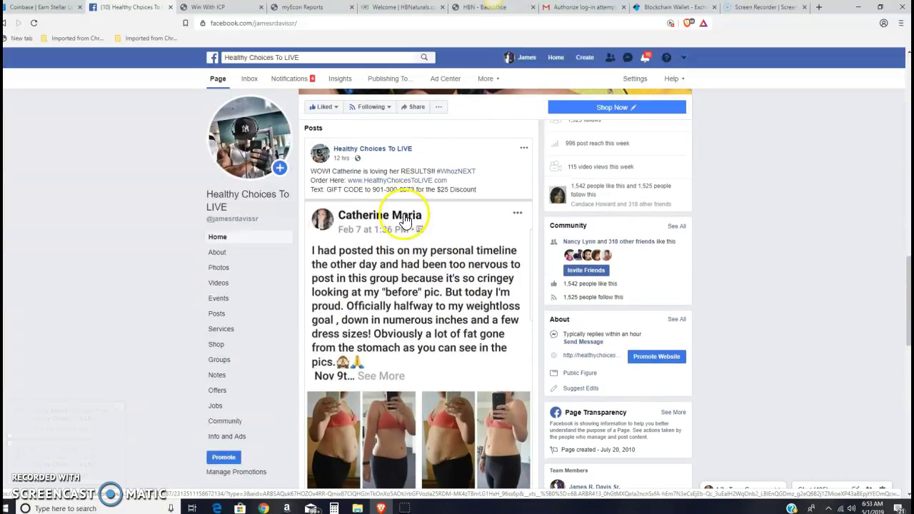
scroll(405, 222, down, 3)
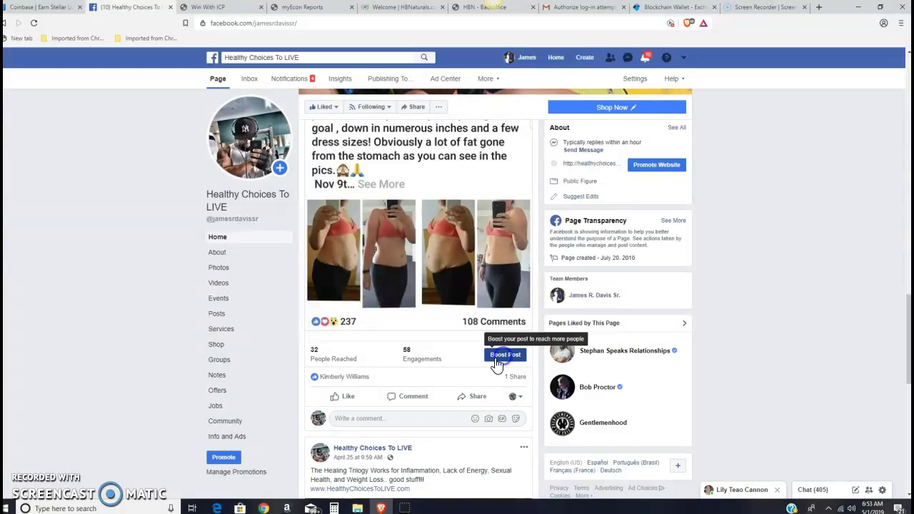
click(458, 348)
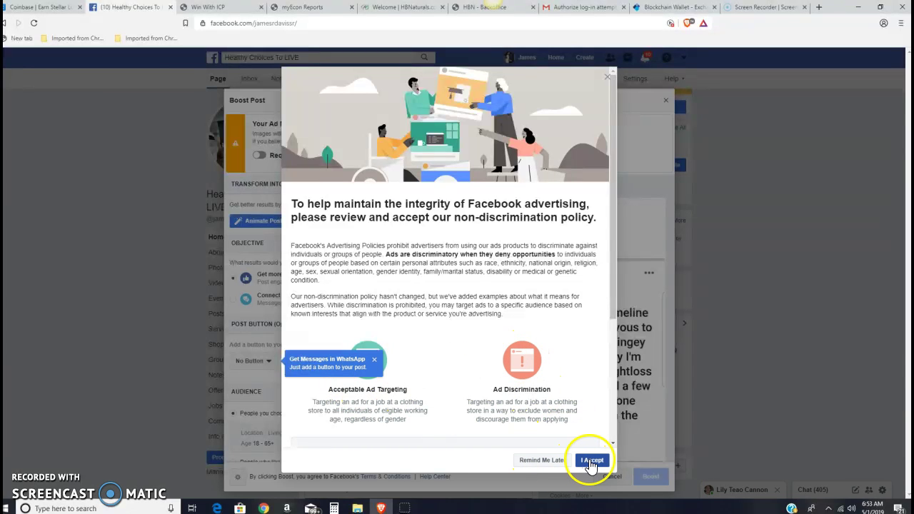
click(594, 461)
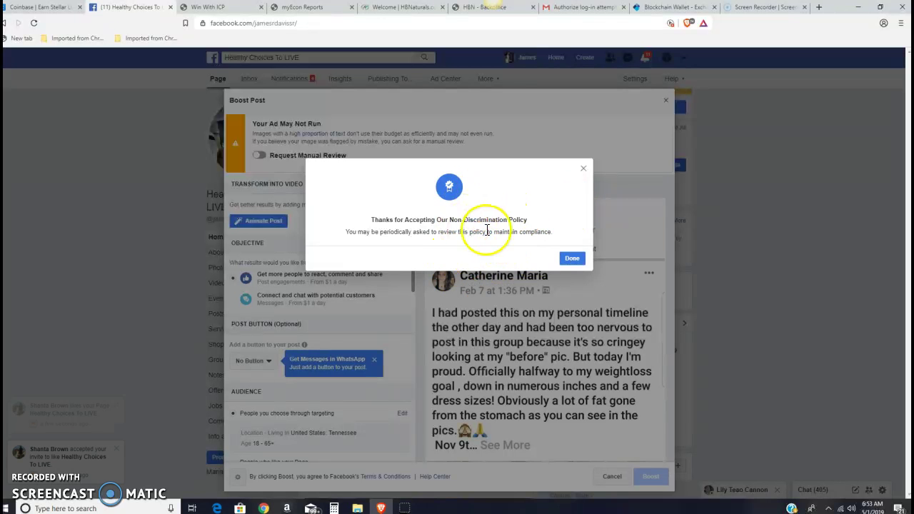
click(572, 258)
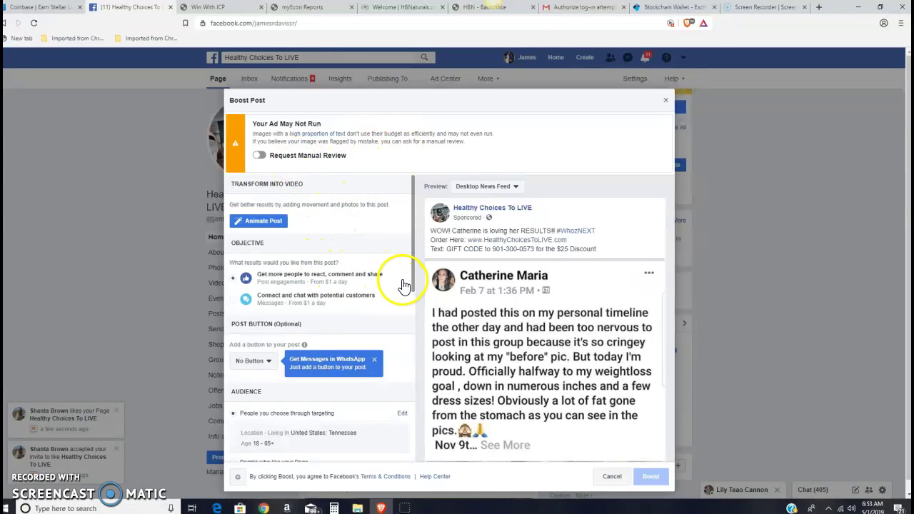
Review the boost's audience and budget options, try the 1 day and 7 days durations, and choose 14 days.
scroll(404, 285, down, 3)
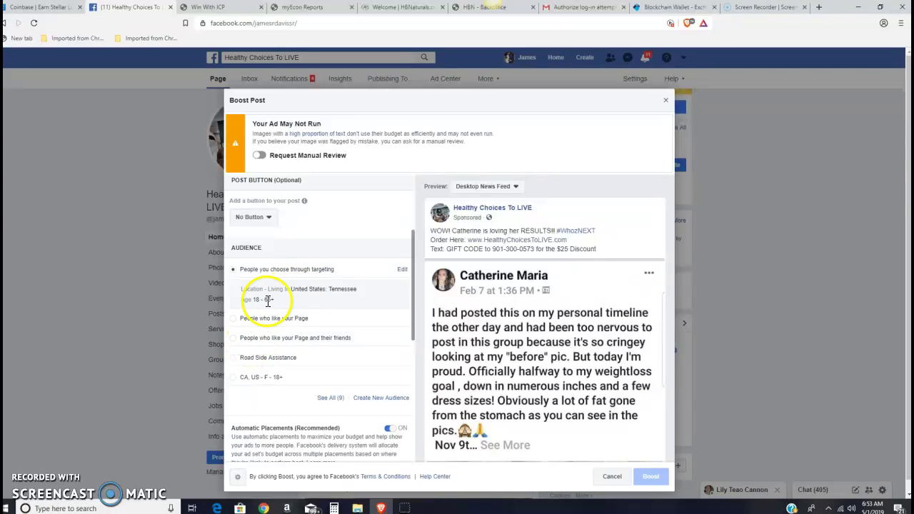
scroll(291, 309, down, 1)
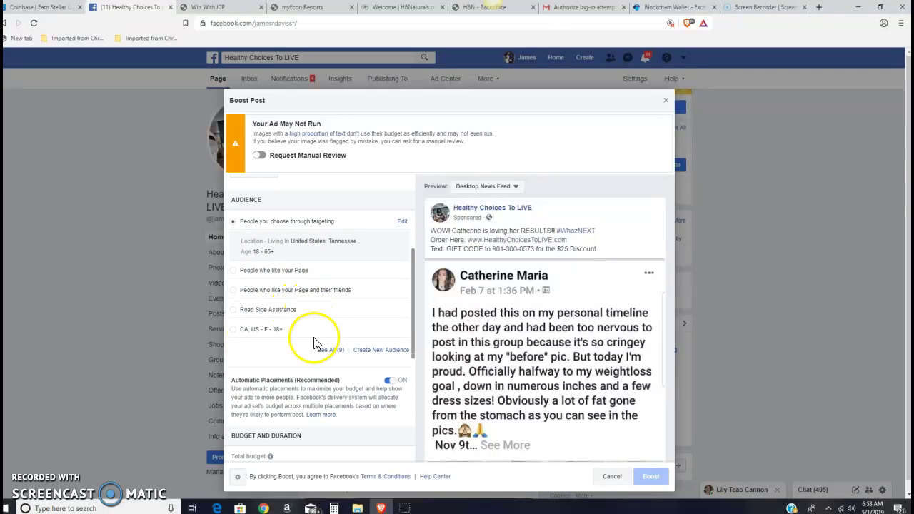
scroll(318, 367, down, 1)
scroll(319, 372, down, 3)
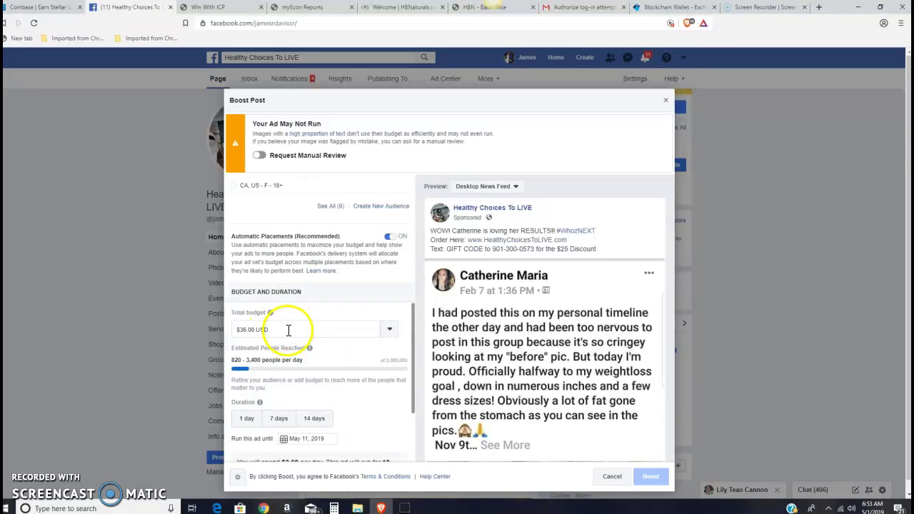
scroll(282, 343, down, 1)
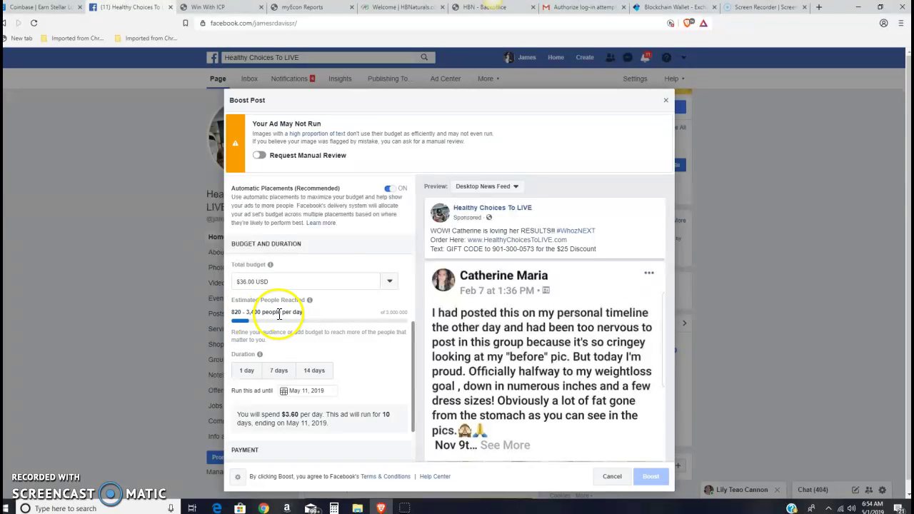
click(248, 370)
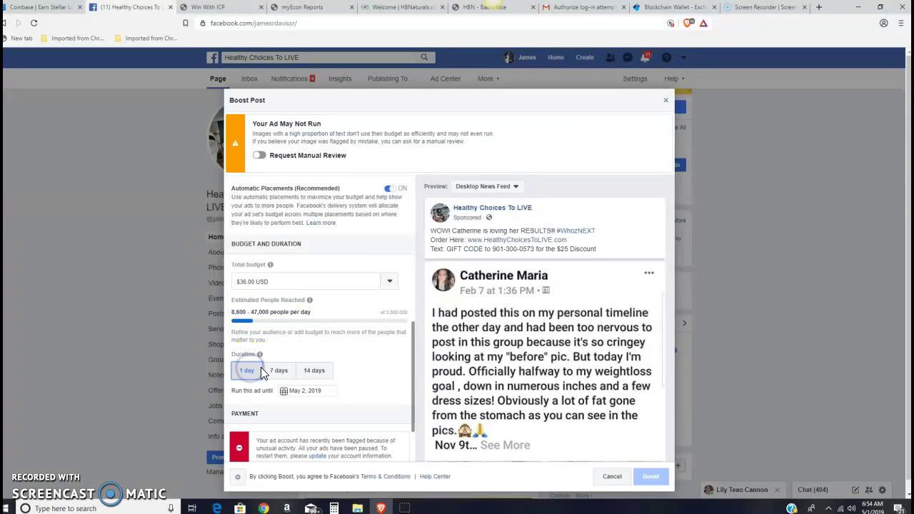
click(279, 371)
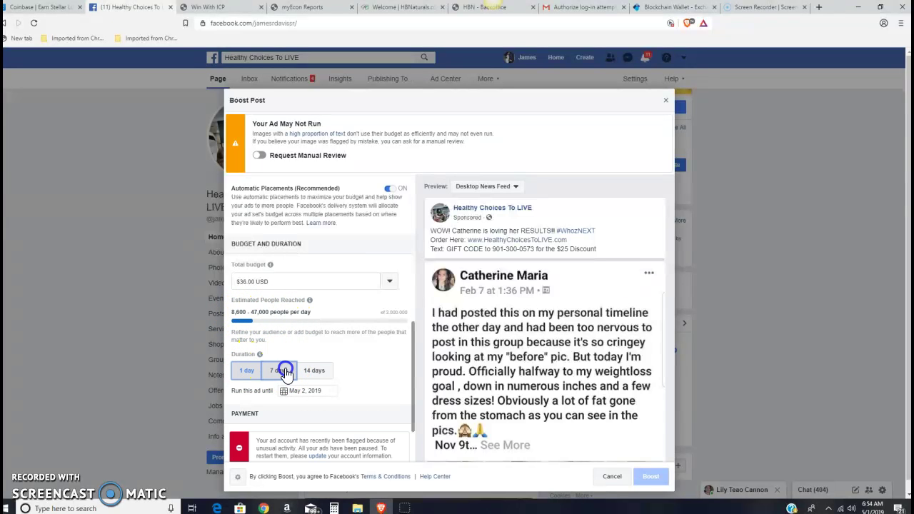
click(322, 379)
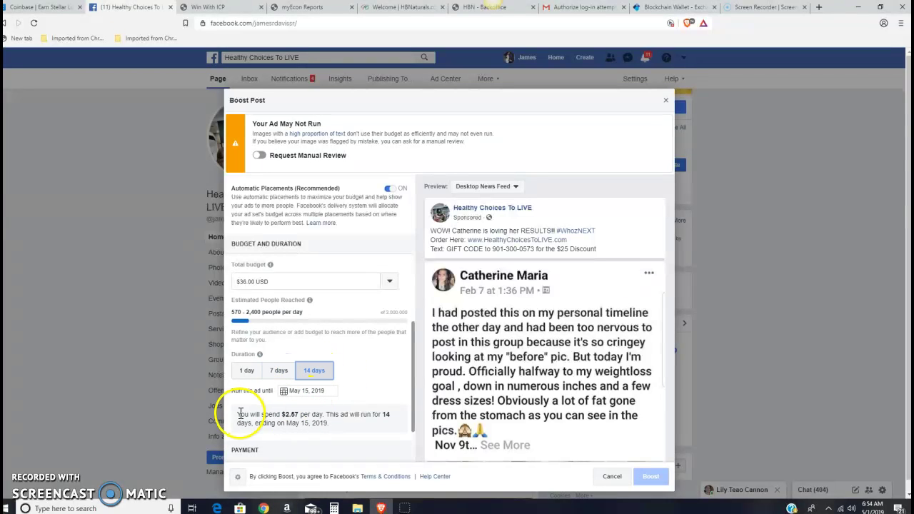
Check the boost's daily spend and payment details and close the boost setup without publishing it.
drag(305, 412, 290, 412)
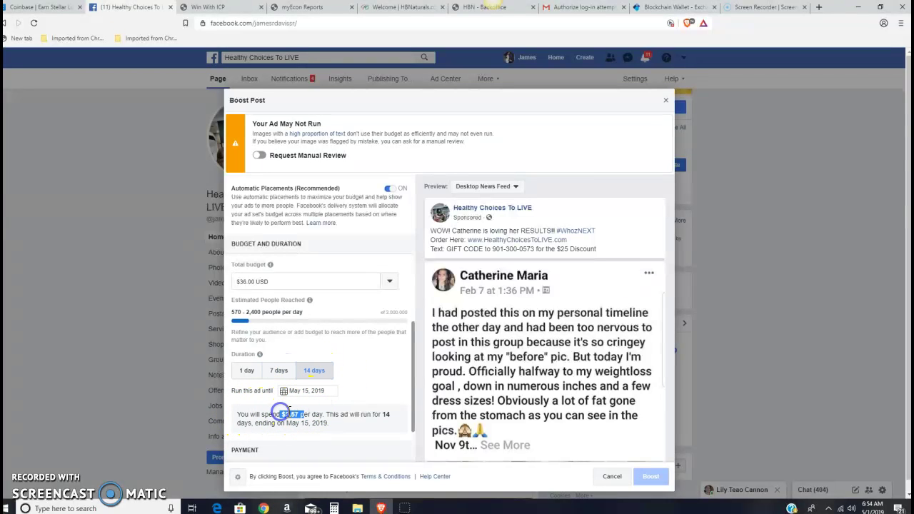
scroll(389, 365, down, 2)
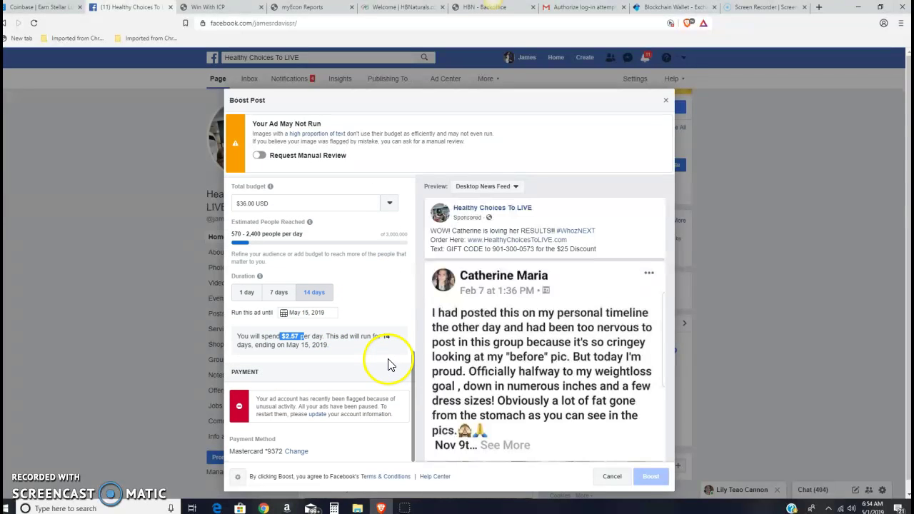
scroll(389, 366, up, 3)
scroll(384, 366, down, 3)
scroll(384, 365, up, 1)
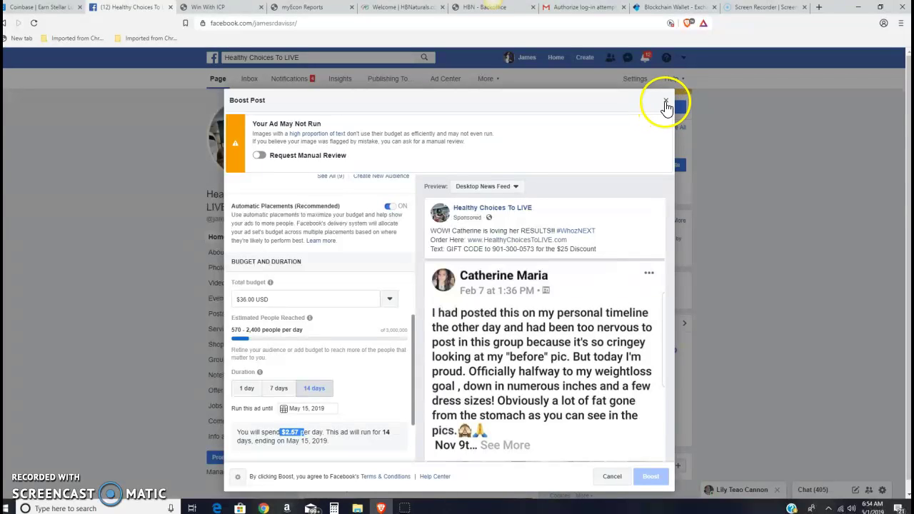
click(665, 104)
click(548, 230)
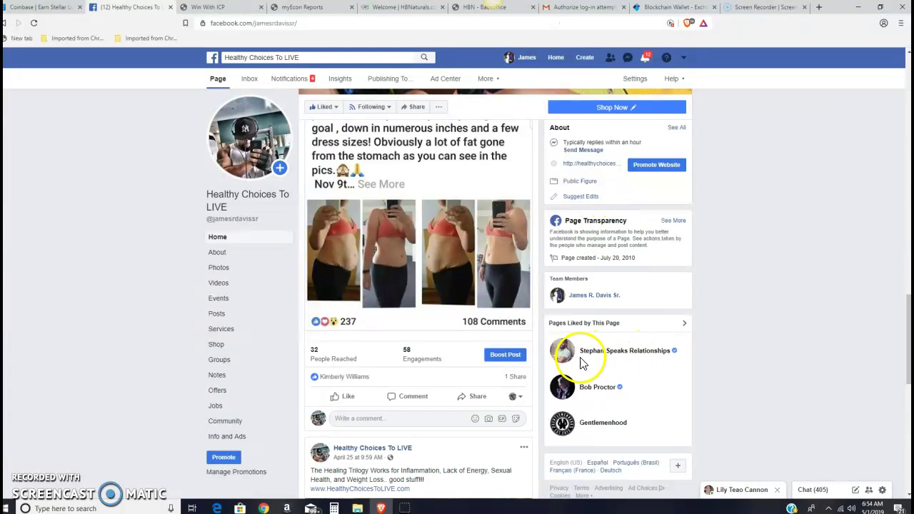
Look over the page's recent post, its reach and boost option, and the community and page tips sections.
scroll(577, 375, up, 1)
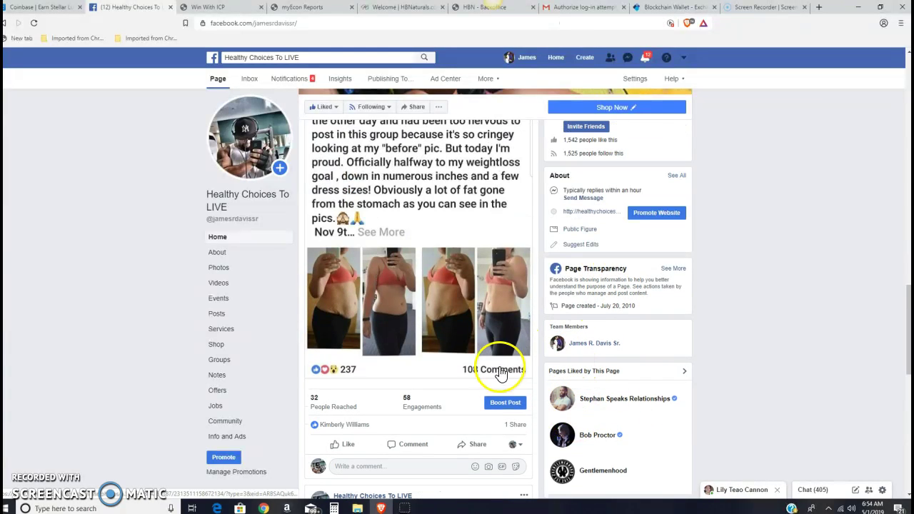
scroll(518, 387, up, 5)
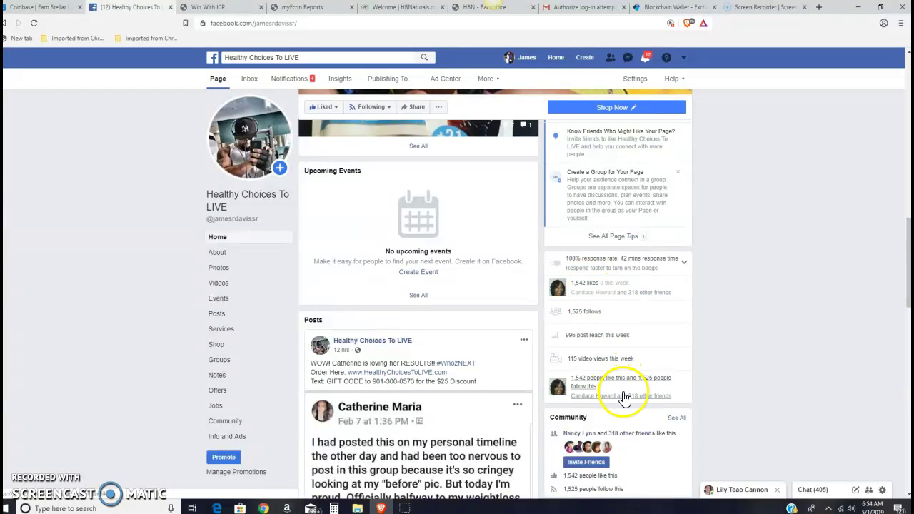
scroll(620, 400, up, 7)
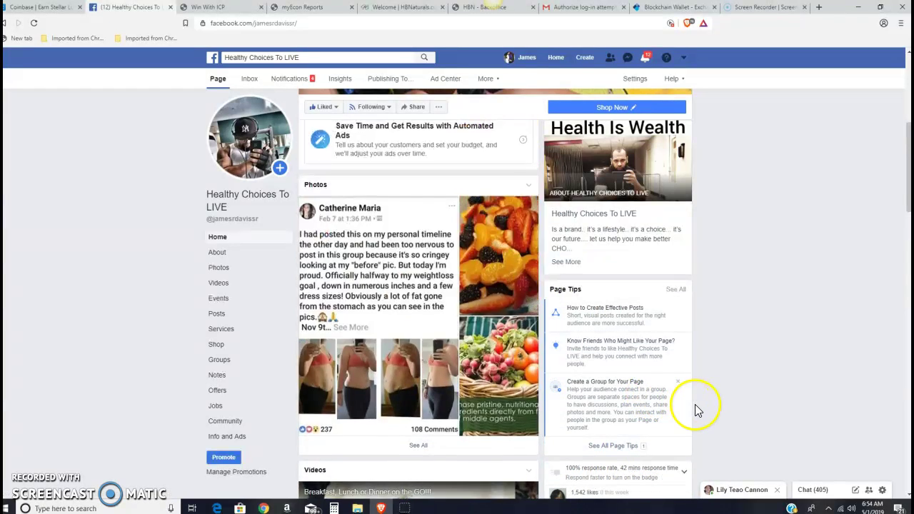
scroll(698, 408, down, 3)
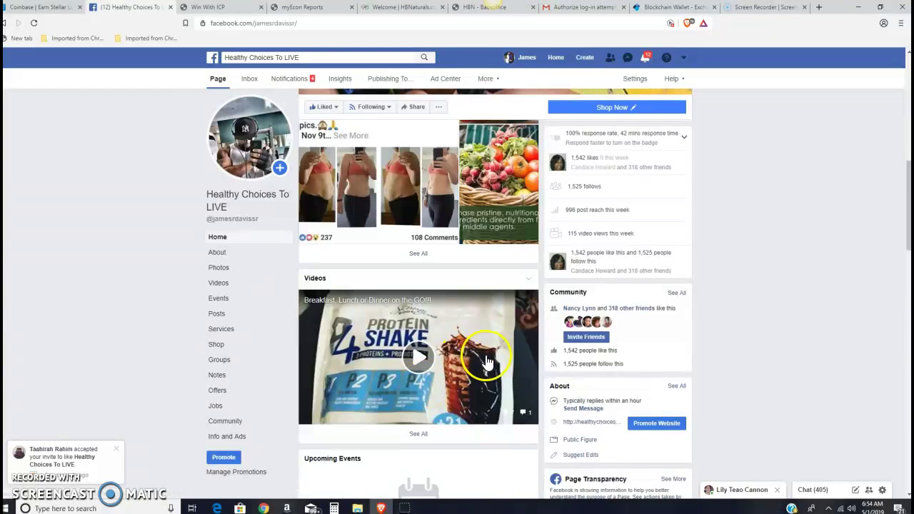
scroll(514, 368, down, 7)
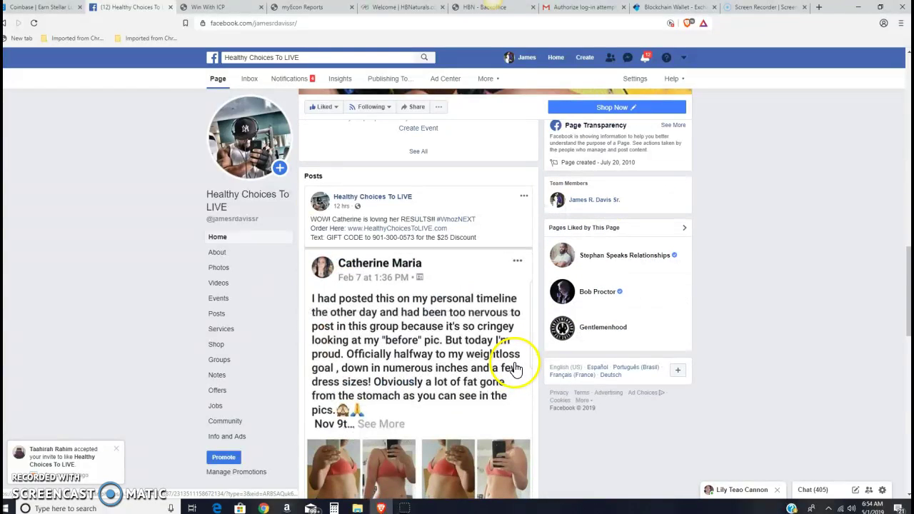
scroll(476, 392, down, 6)
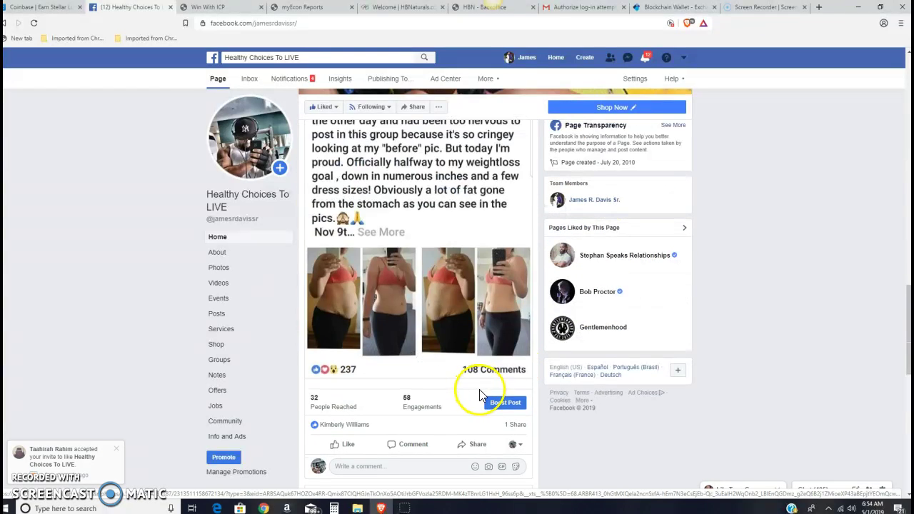
scroll(550, 388, up, 10)
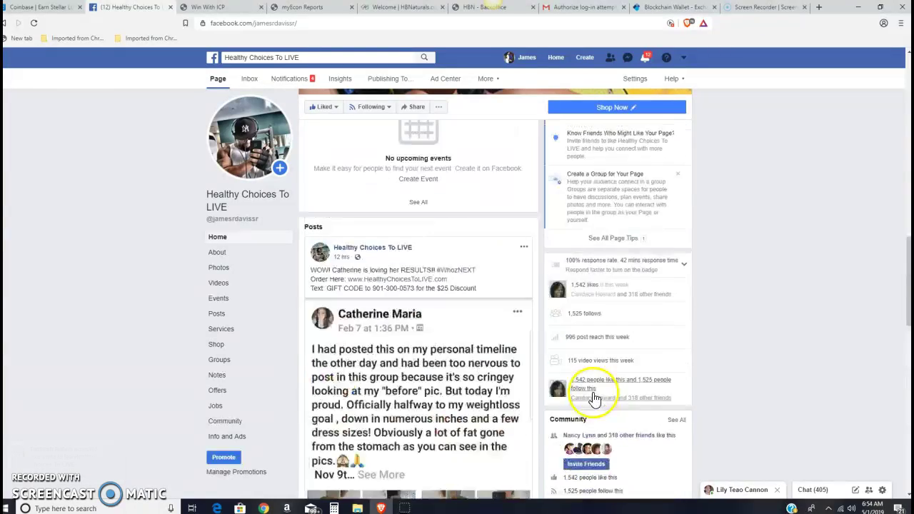
scroll(593, 399, up, 10)
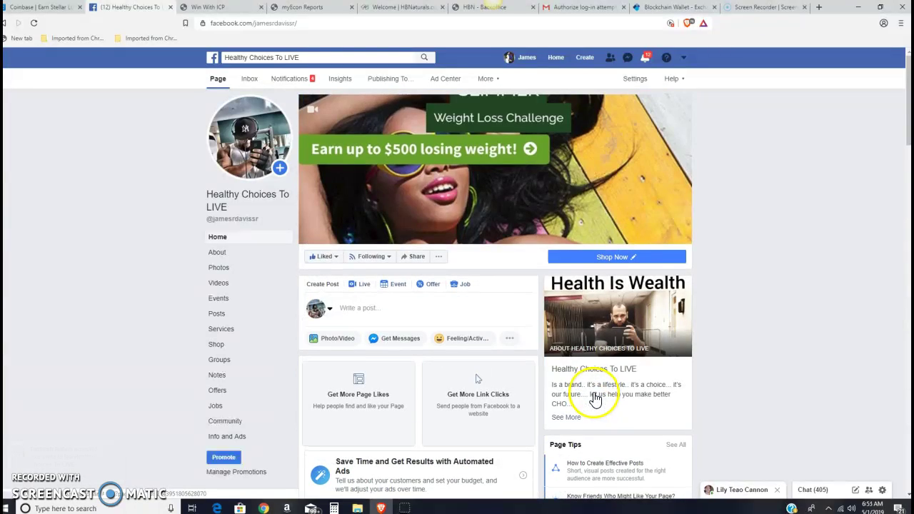
Open the composer for a new post on the page and go to its boost option.
mouse_move(371, 256)
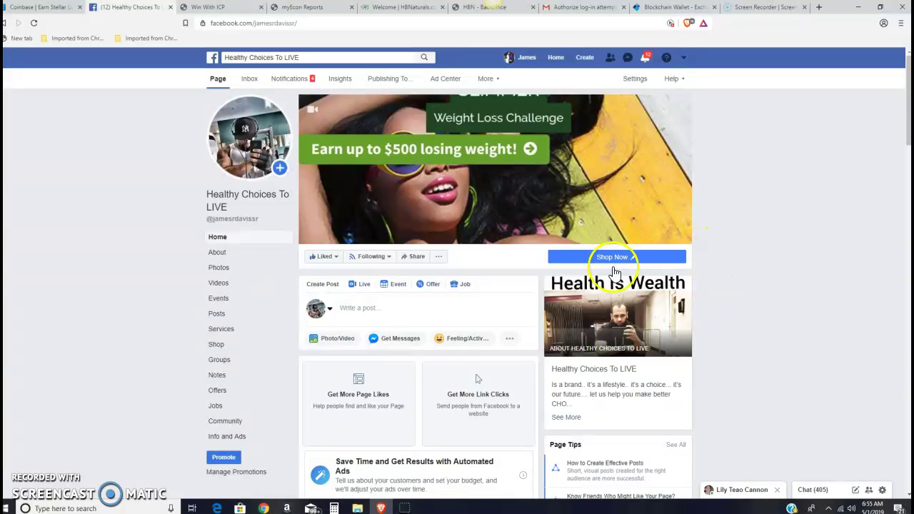
click(434, 309)
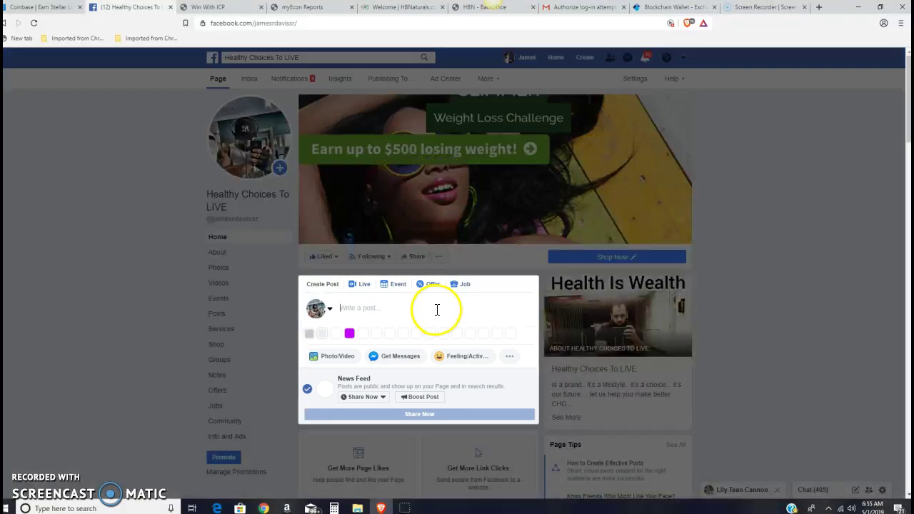
click(420, 406)
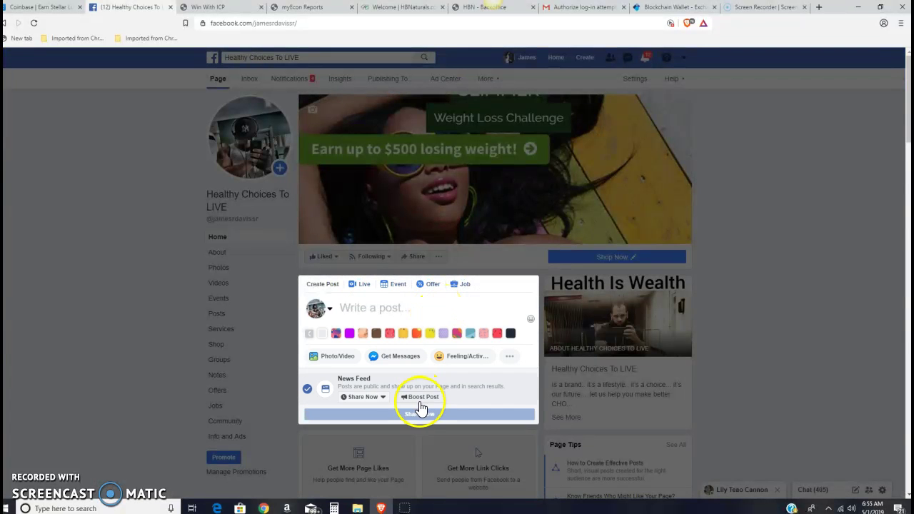